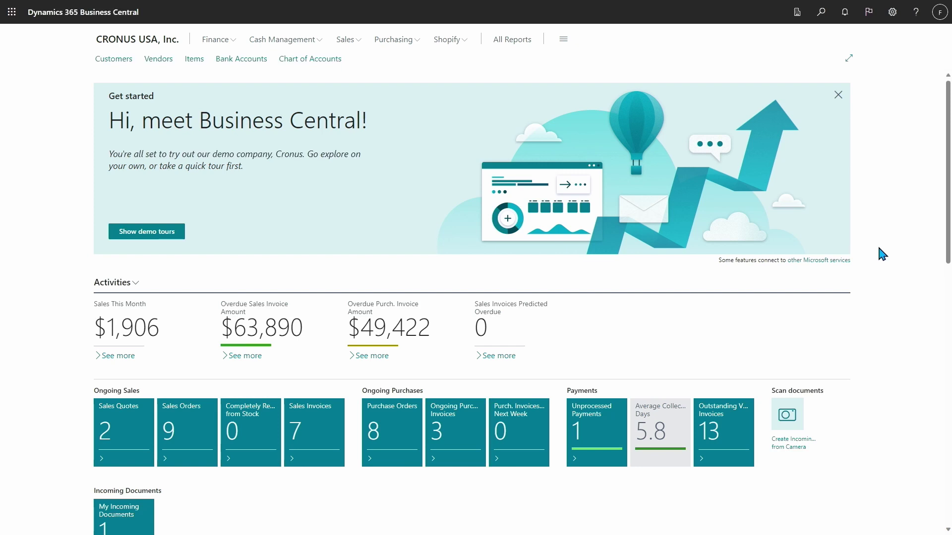
Open the Customer Ledger Entries list and switch on analysis mode.
key(alt+q)
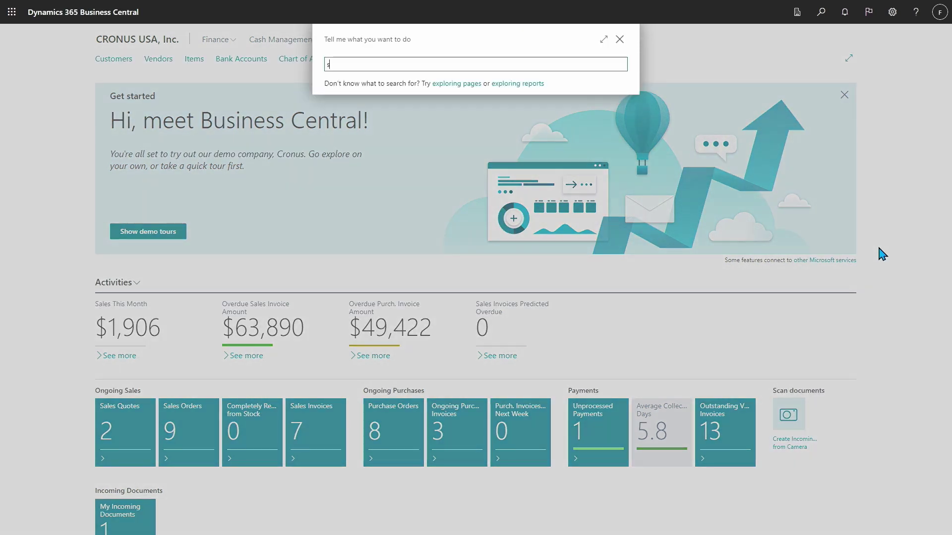
text(customer ledger en)
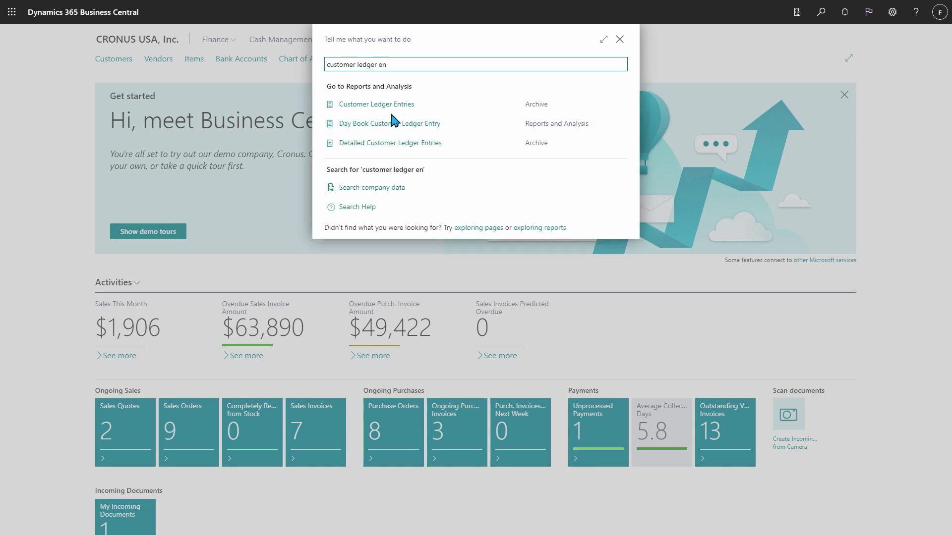
click(375, 104)
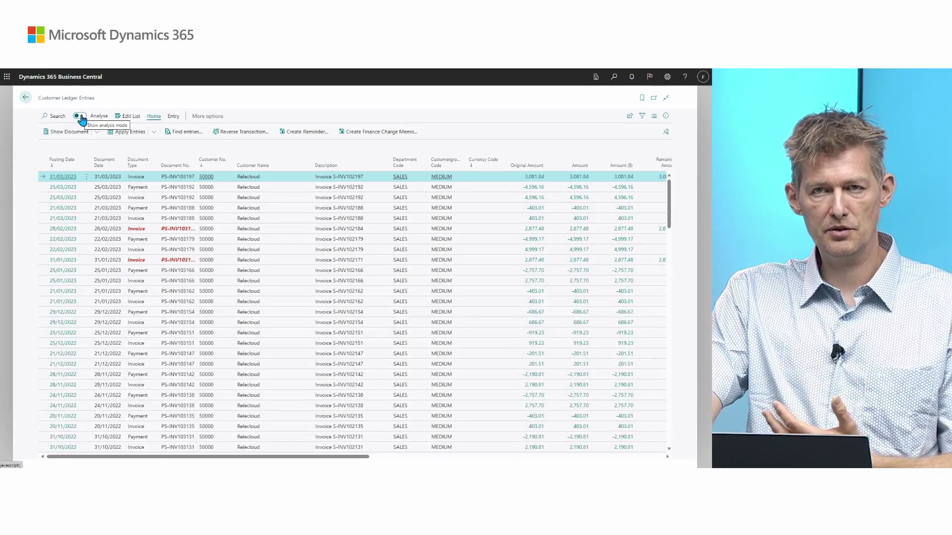
click(79, 116)
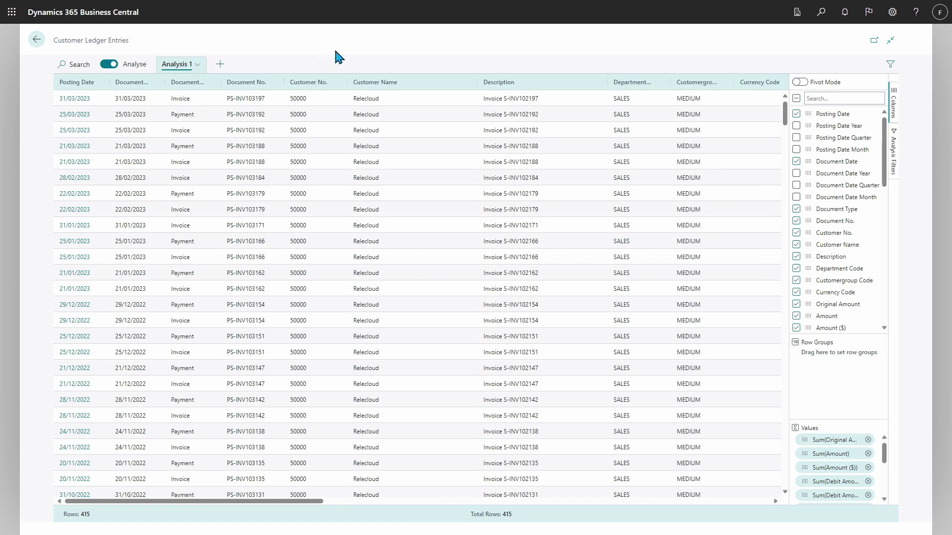
Clear all displayed columns, group the rows by Customer No. and Document No., and hide the column settings.
click(797, 98)
click(797, 99)
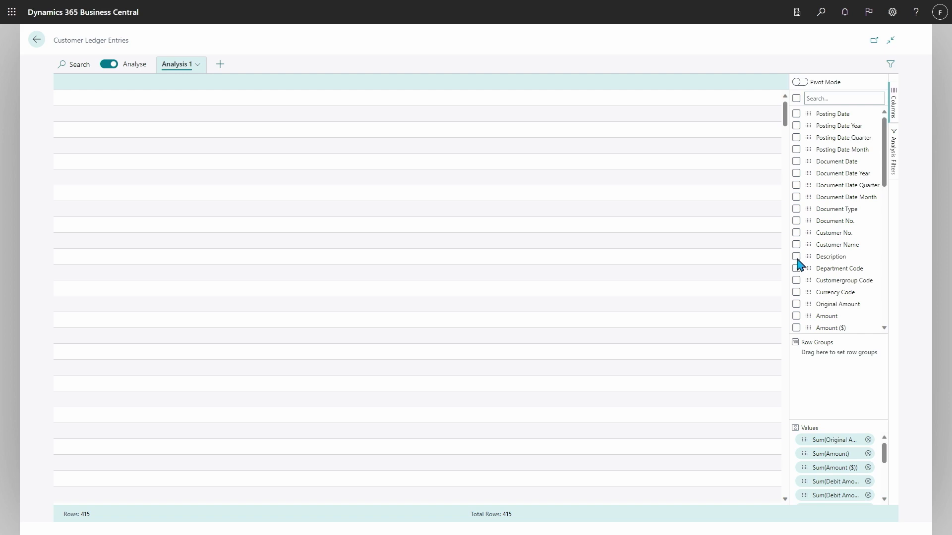
click(797, 233)
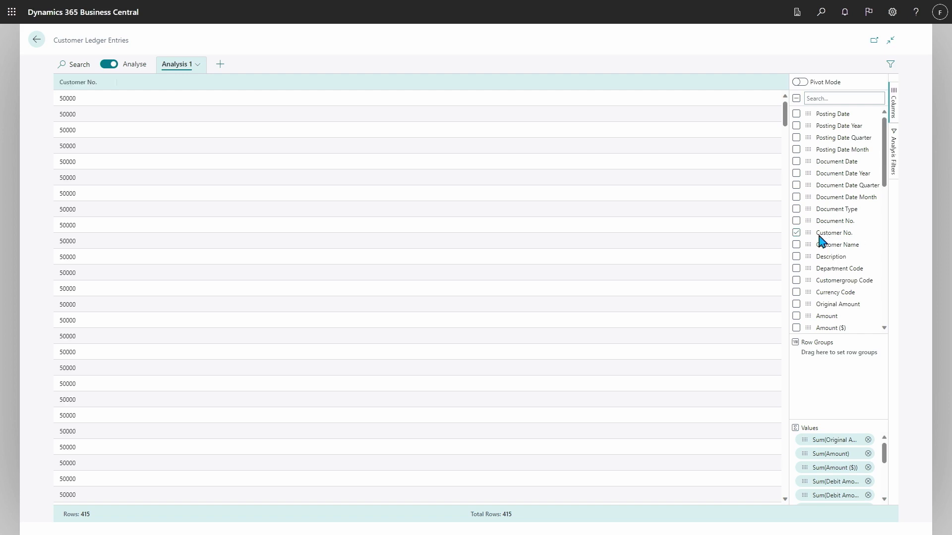
drag(818, 239, 830, 354)
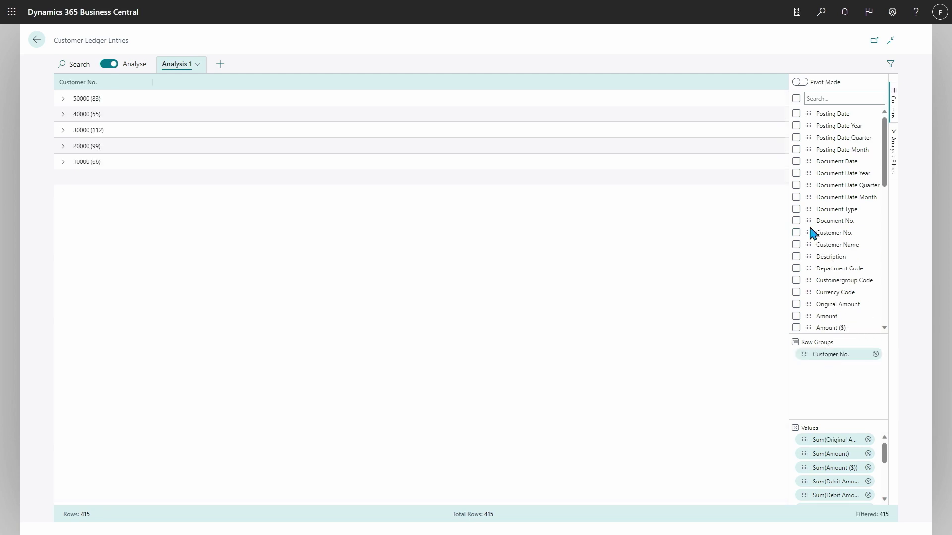
drag(808, 221, 819, 368)
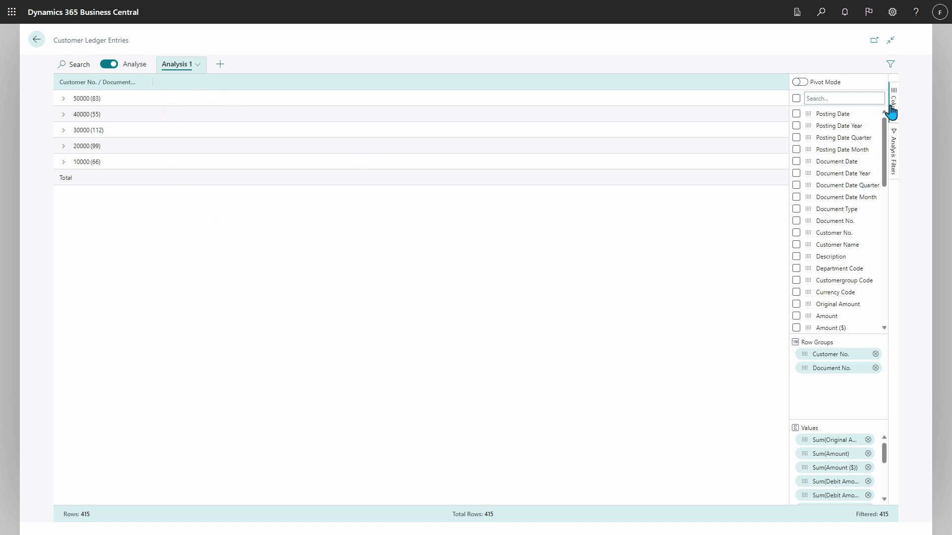
click(894, 98)
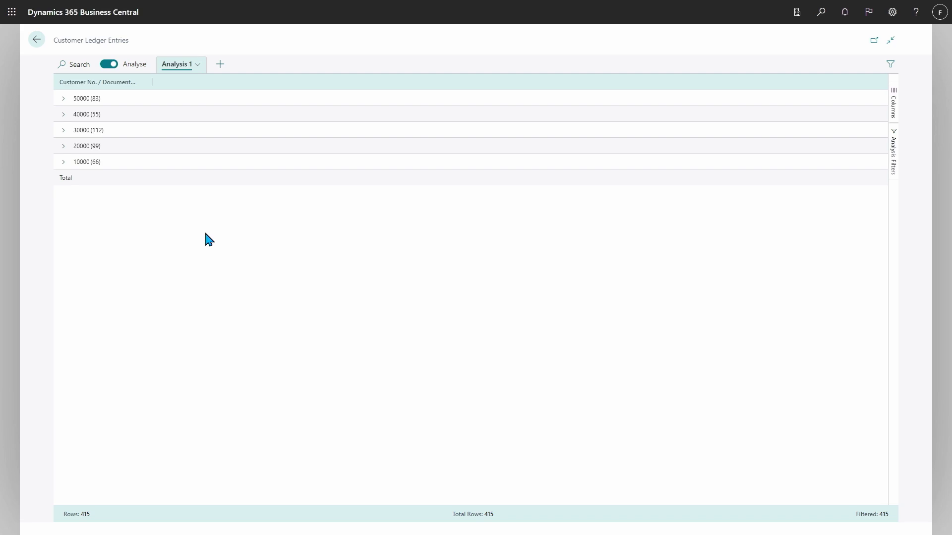
Return to the home page and reopen Customer Ledger Entries to check the saved analysis.
key(alt+q)
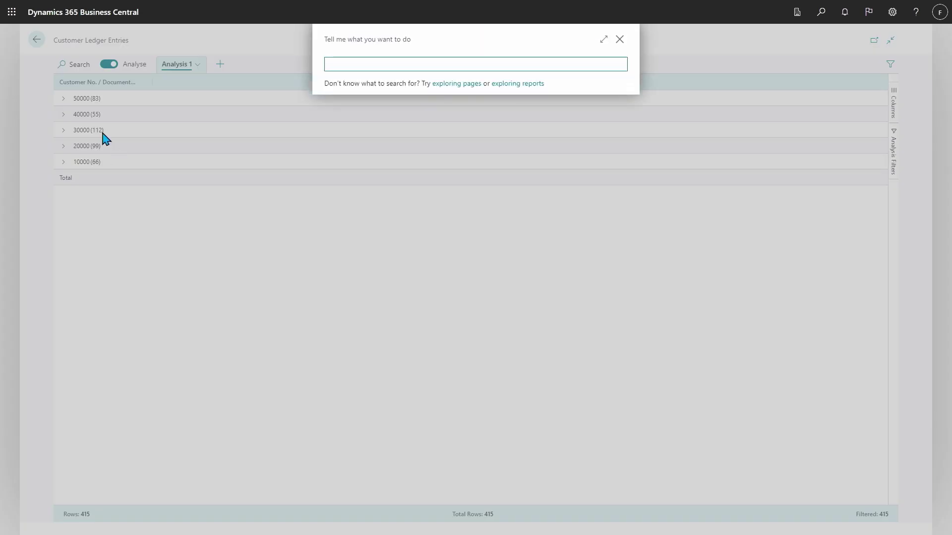
key(Escape)
click(36, 39)
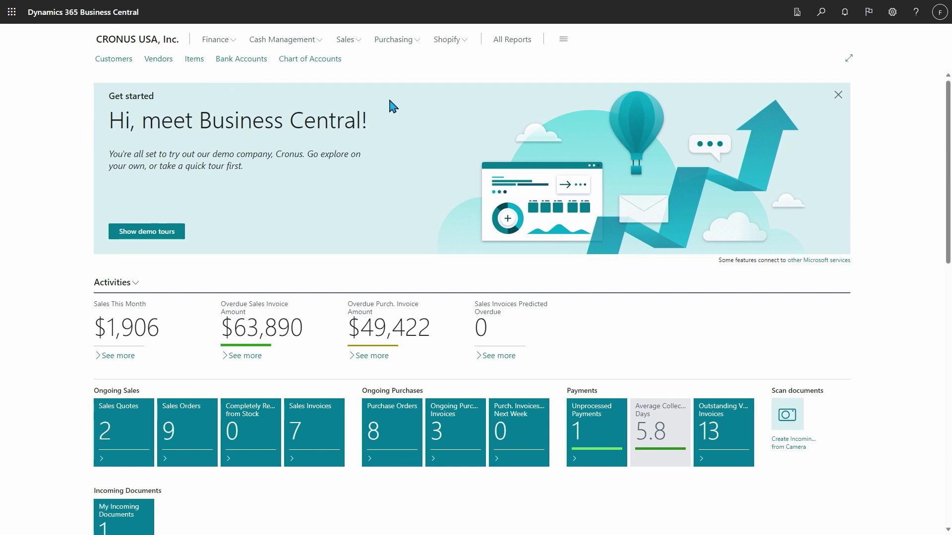
key(alt+q)
text(customer ledger)
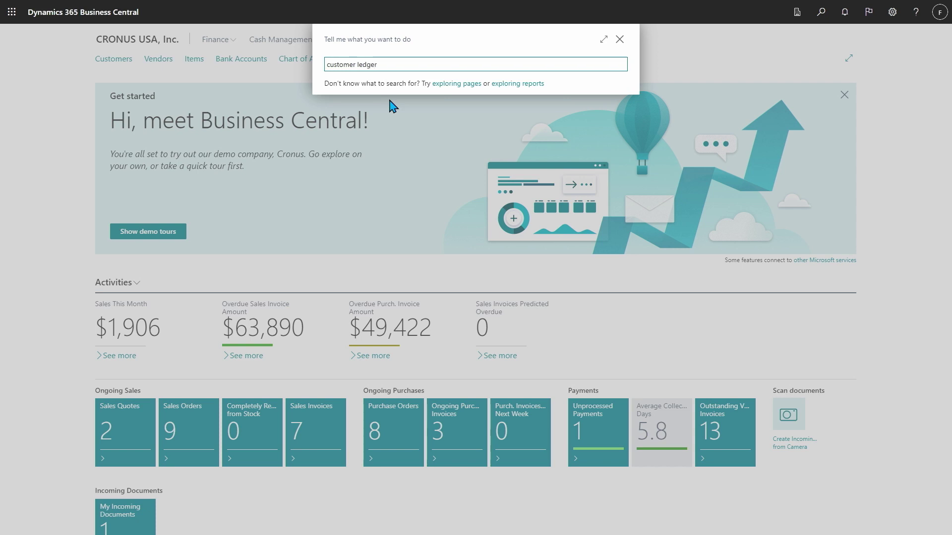
click(400, 104)
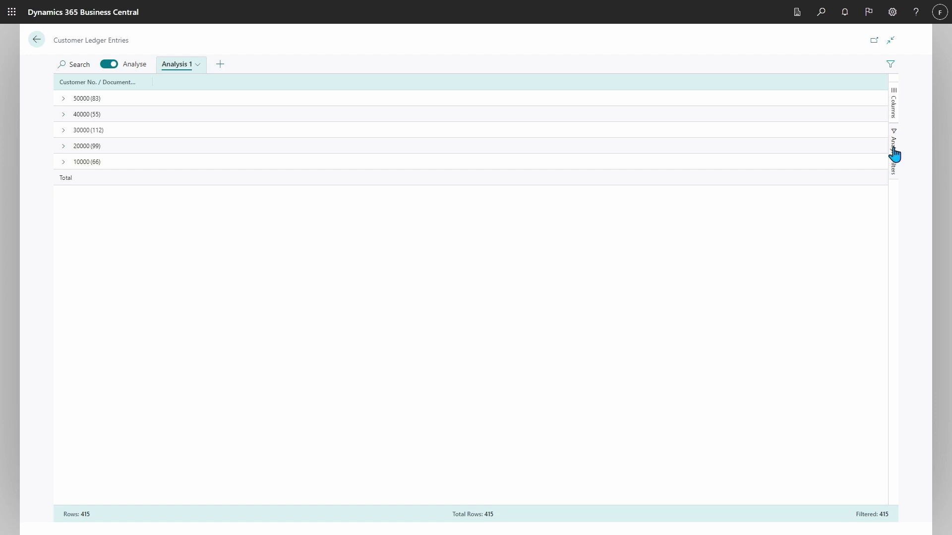
Add the Amount ($) column to the analysis, and expand and collapse the first customer group to inspect its documents.
click(894, 101)
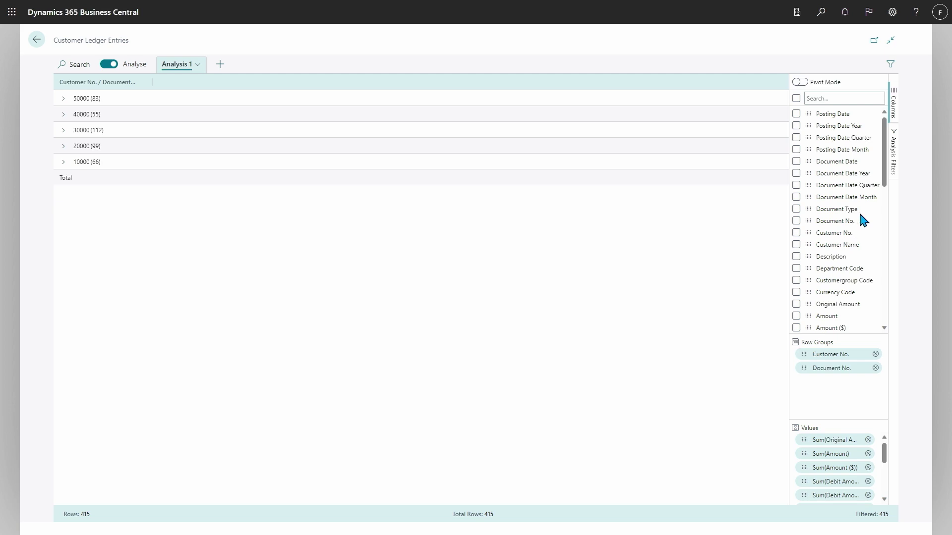
click(796, 328)
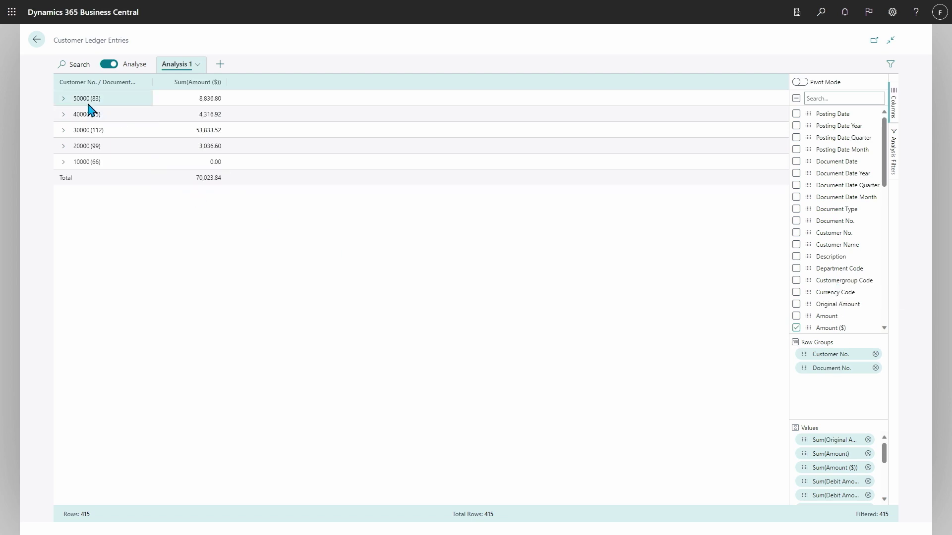
click(63, 99)
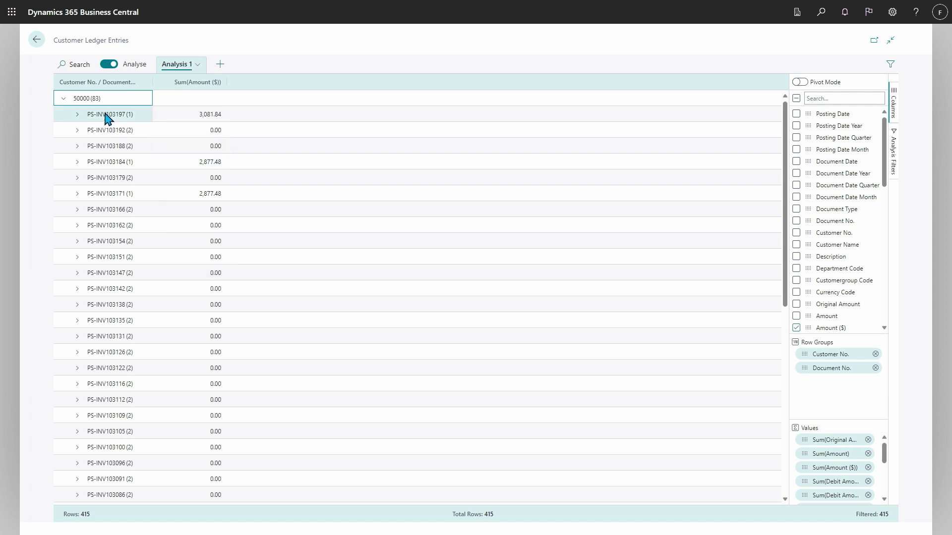
click(64, 98)
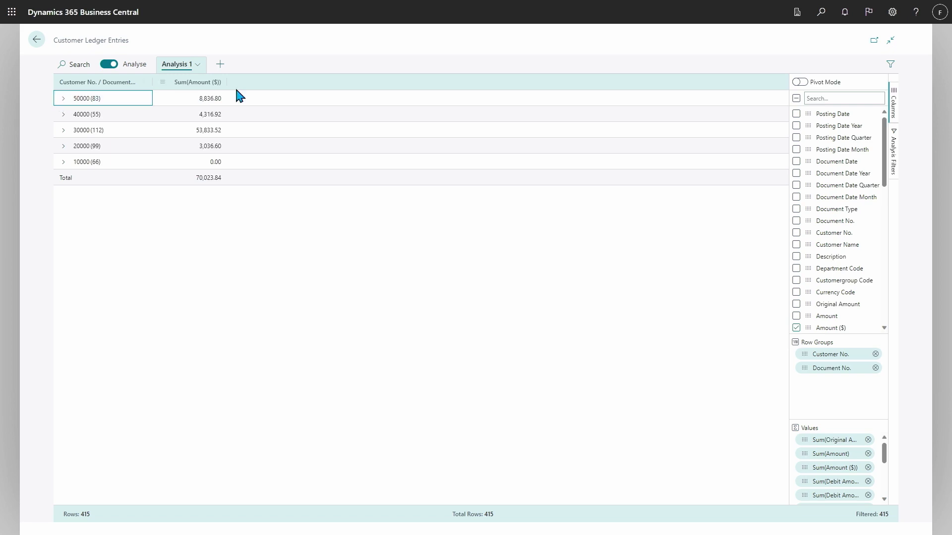
Turn on pivot mode and set Posting Date Year and Posting Date Quarter as column labels.
click(803, 82)
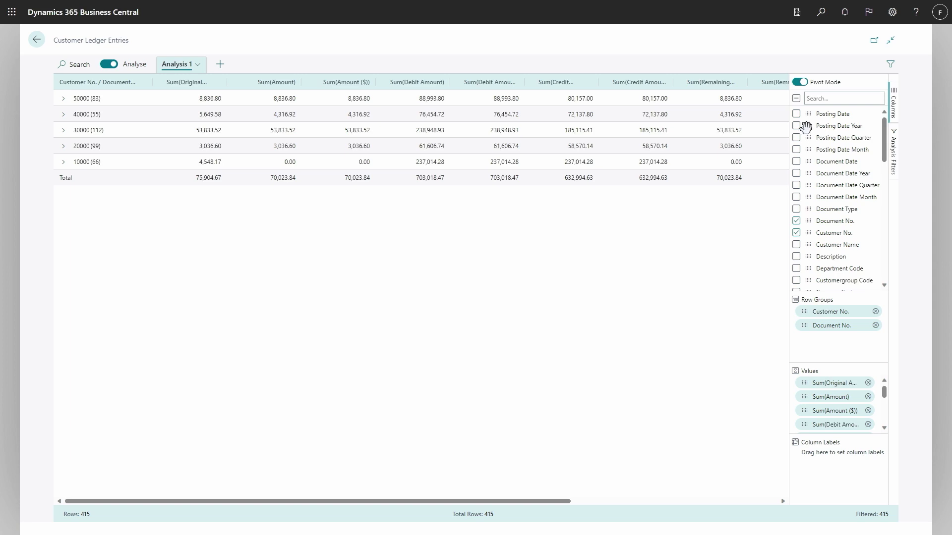
drag(805, 127, 829, 461)
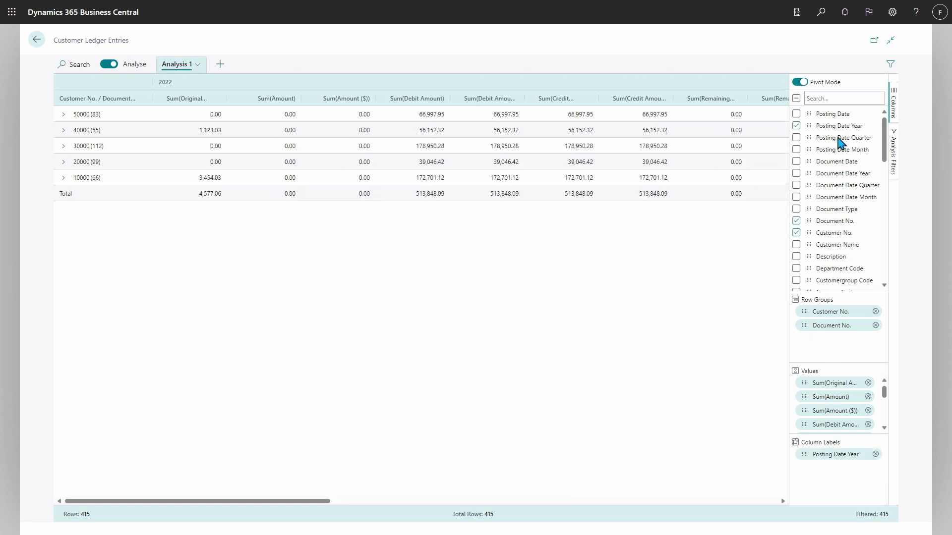
drag(808, 138, 813, 482)
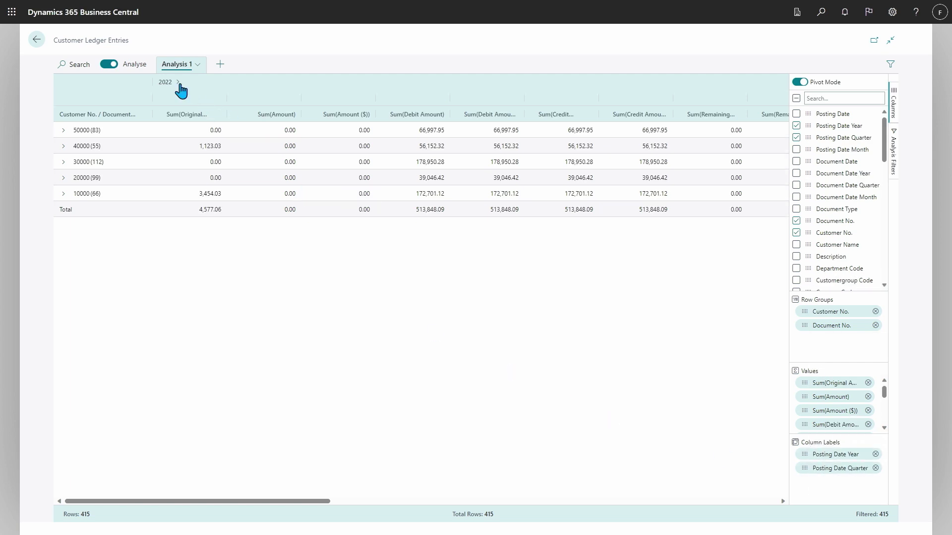
Remove the unneeded value fields from the pivot, keeping only Sum(Amount).
click(868, 384)
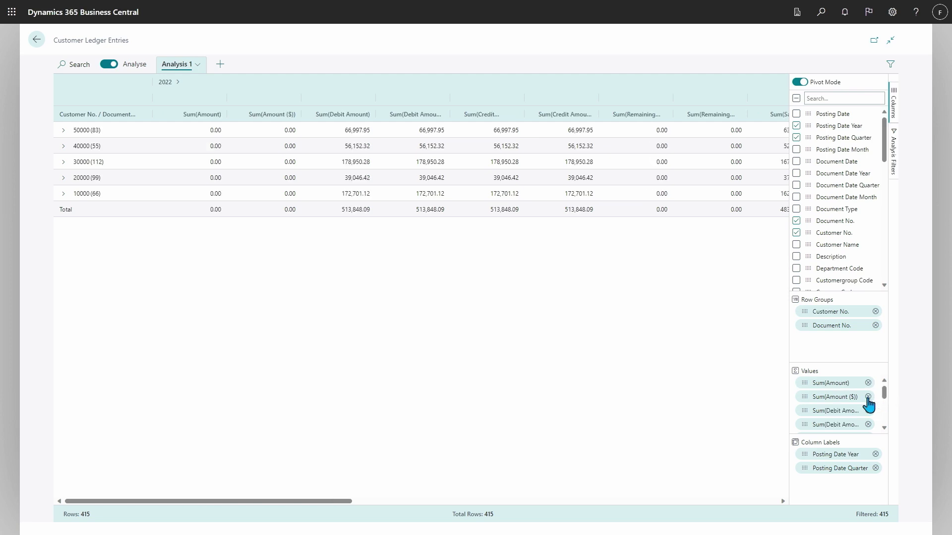
click(868, 397)
click(868, 397)
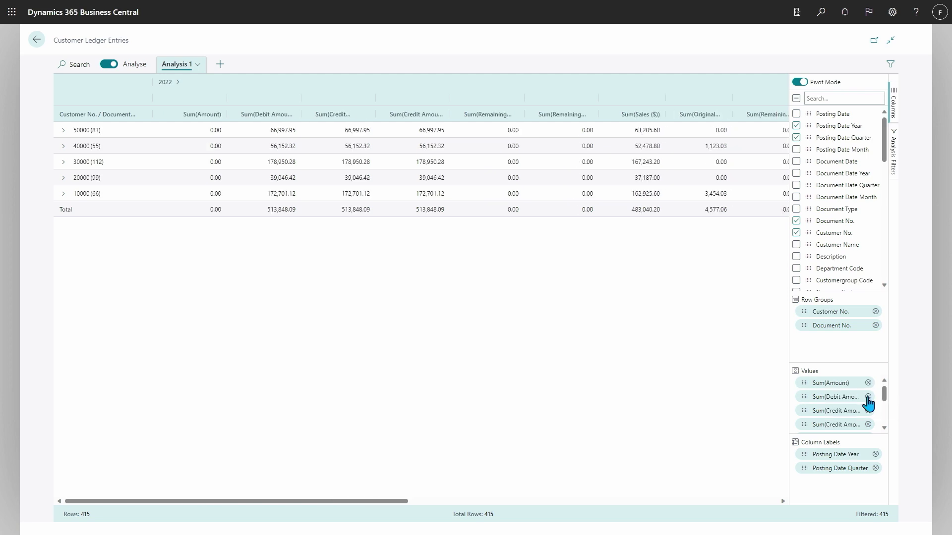
click(868, 398)
click(868, 397)
click(868, 397)
click(868, 398)
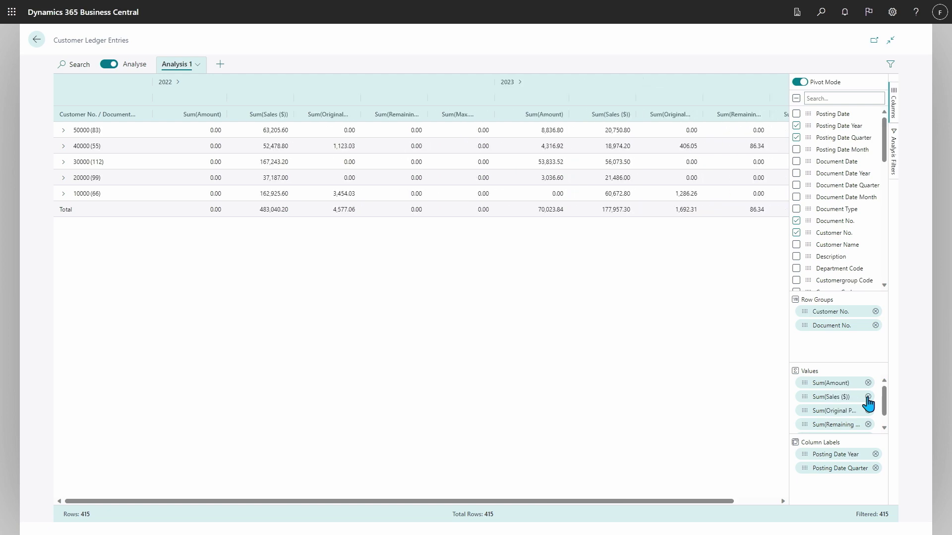
click(868, 397)
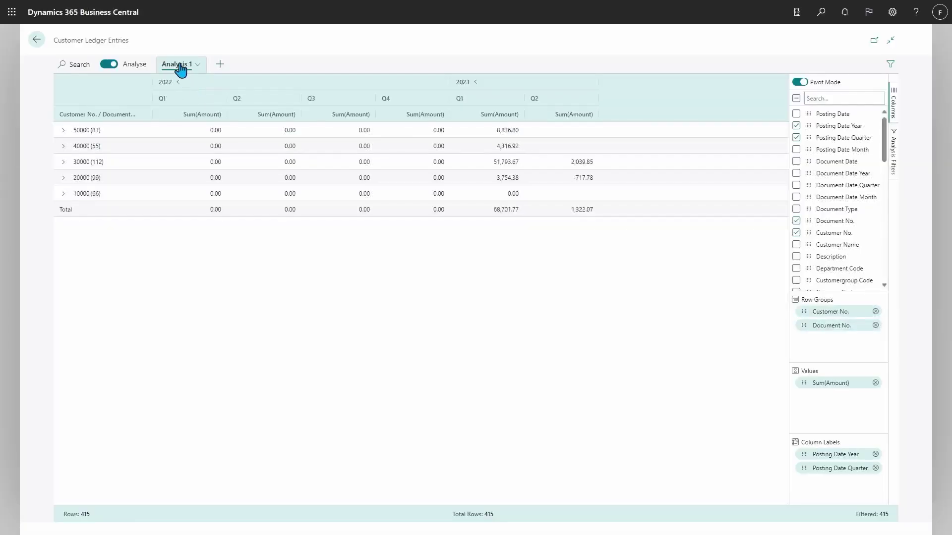
Rename the Analysis 1 tab as "My sales report".
double_click(181, 66)
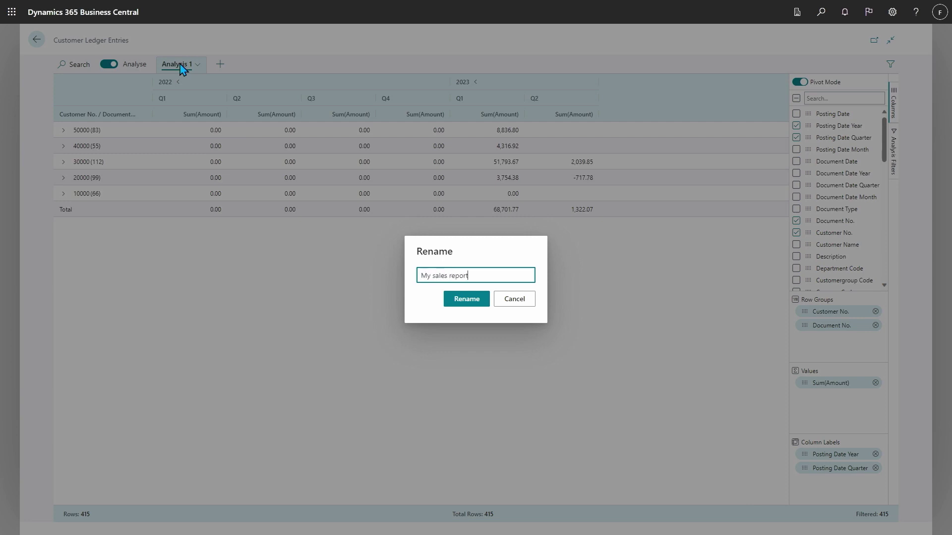
key(Return)
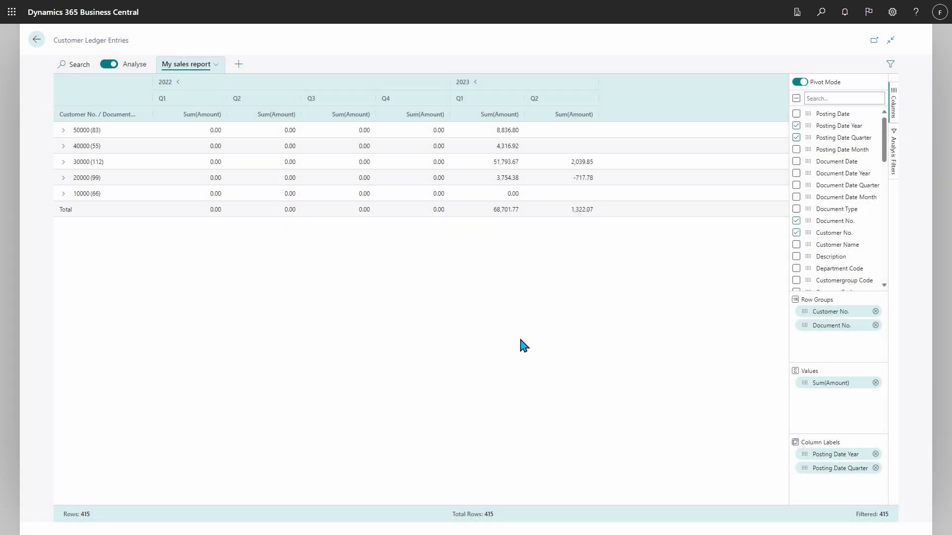
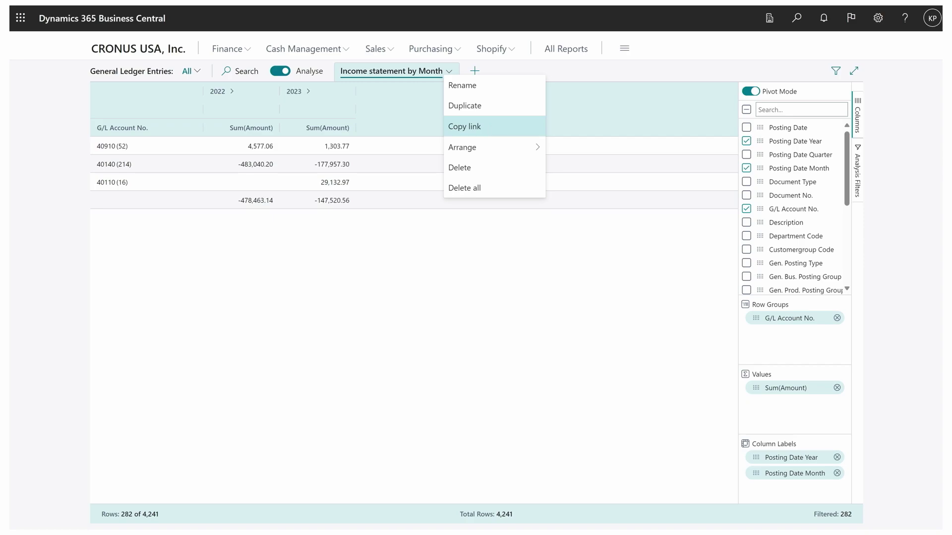
Copy the link to the "Income statement by Month" analysis of the General Ledger Entries.
click(464, 126)
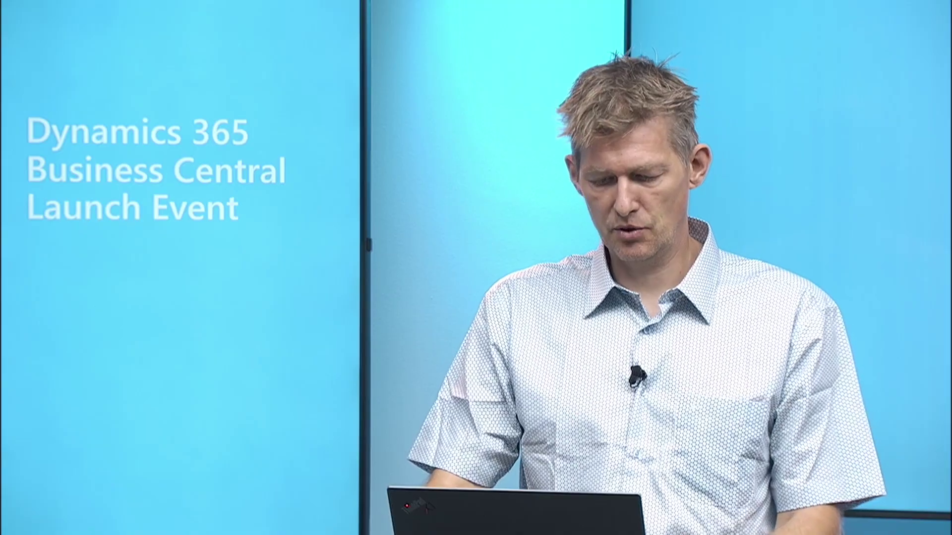
In GitHub's microsoft/BCTech AnalyzeData samples, read the README's table of data analysis scenarios, including the receivables and income statement rows.
key(F11)
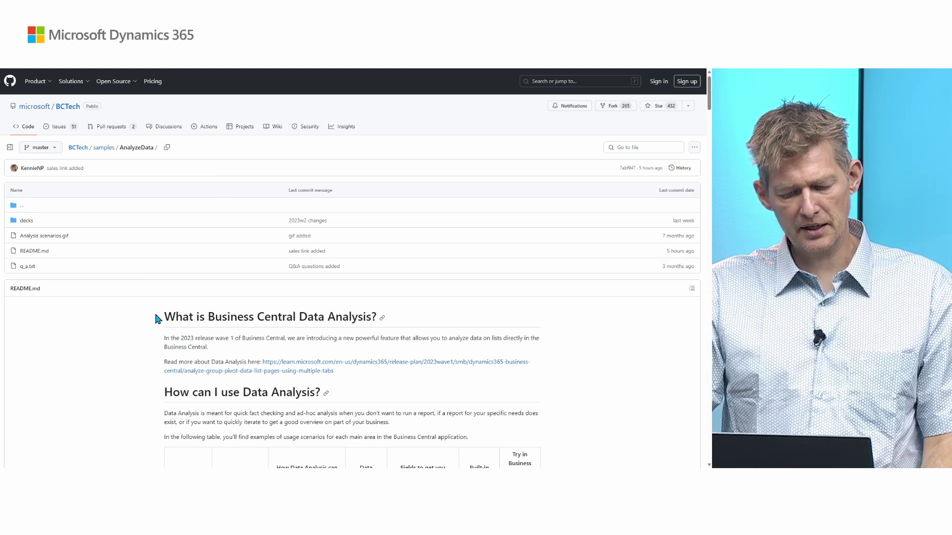
scroll(156, 316, down, 1)
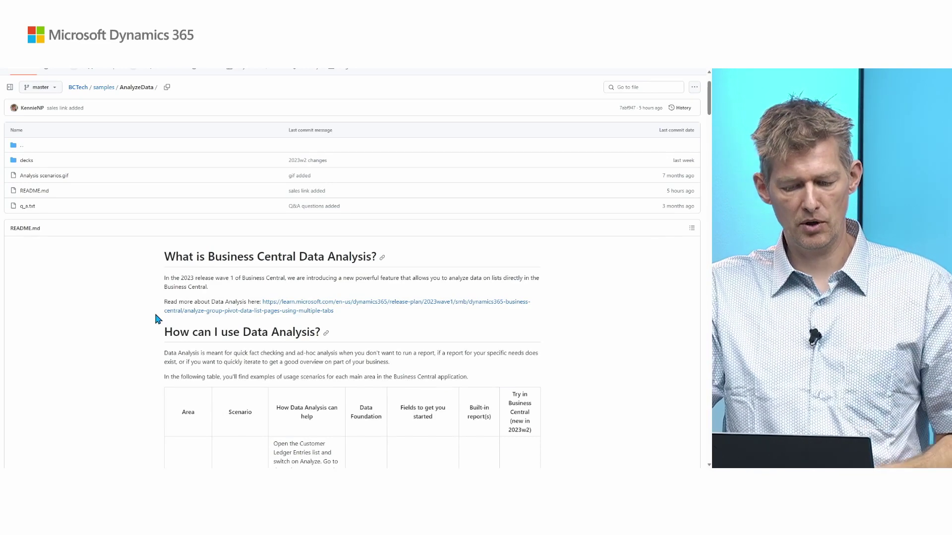
scroll(156, 318, down, 1)
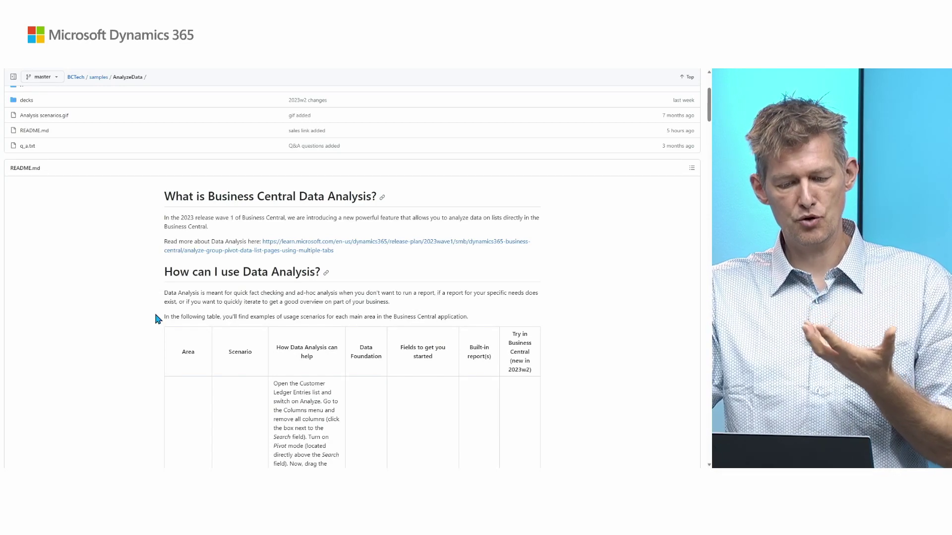
scroll(154, 293, down, 1)
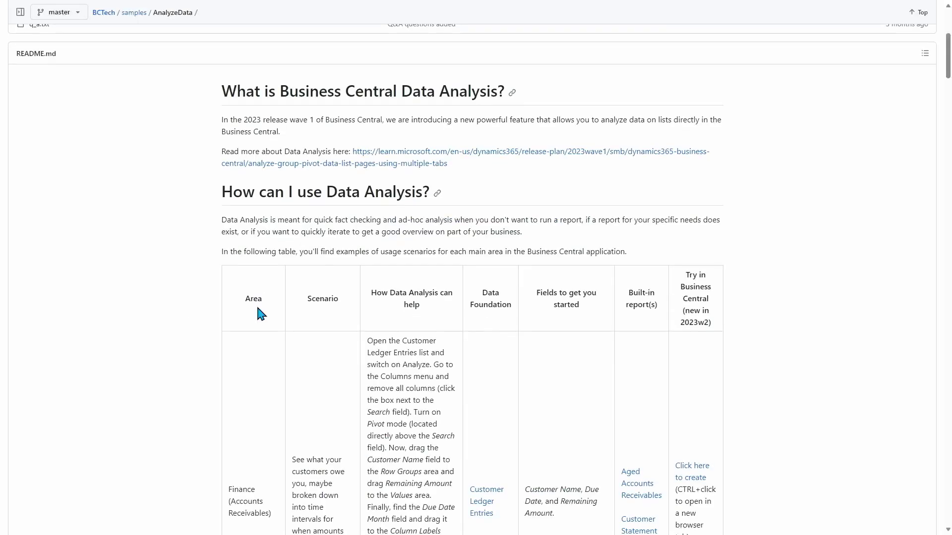
scroll(189, 293, down, 1)
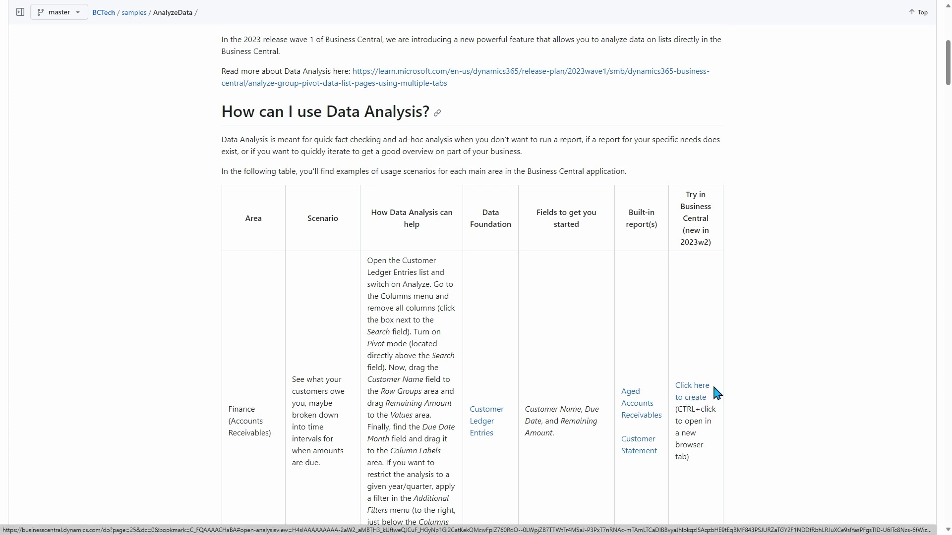
scroll(723, 389, down, 2)
scroll(723, 387, down, 2)
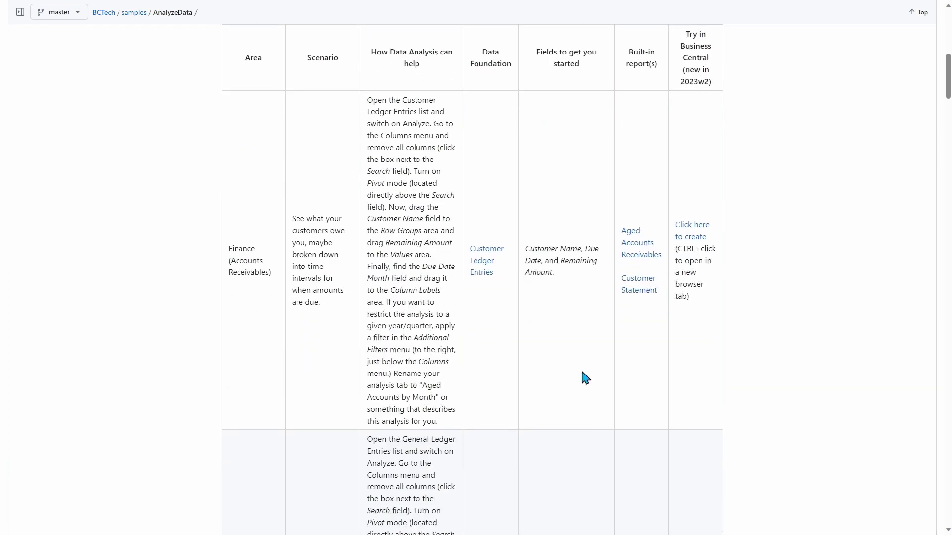
scroll(263, 296, down, 10)
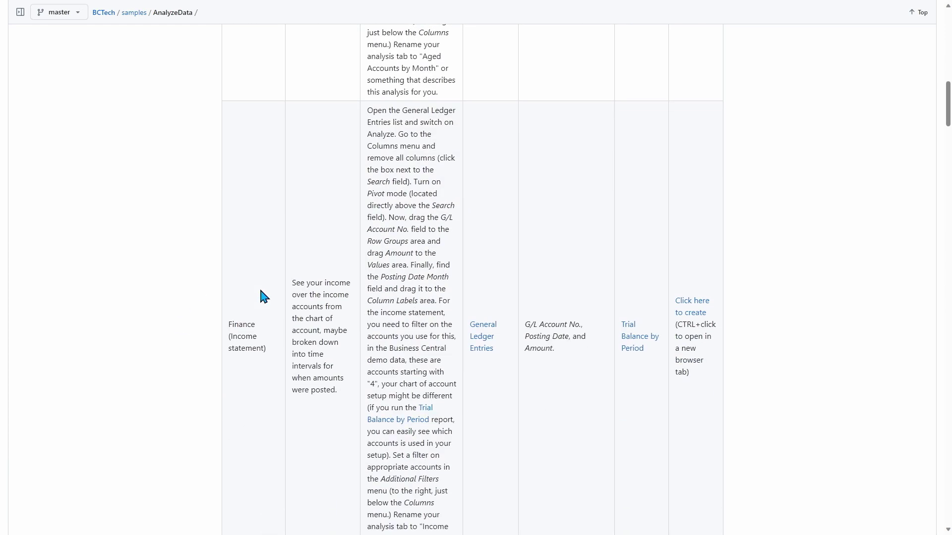
From the README's Sales scenario on customers that purchase or owe the most, create the "Total sales & remaining amounts" analysis in Business Central.
scroll(261, 292, down, 8)
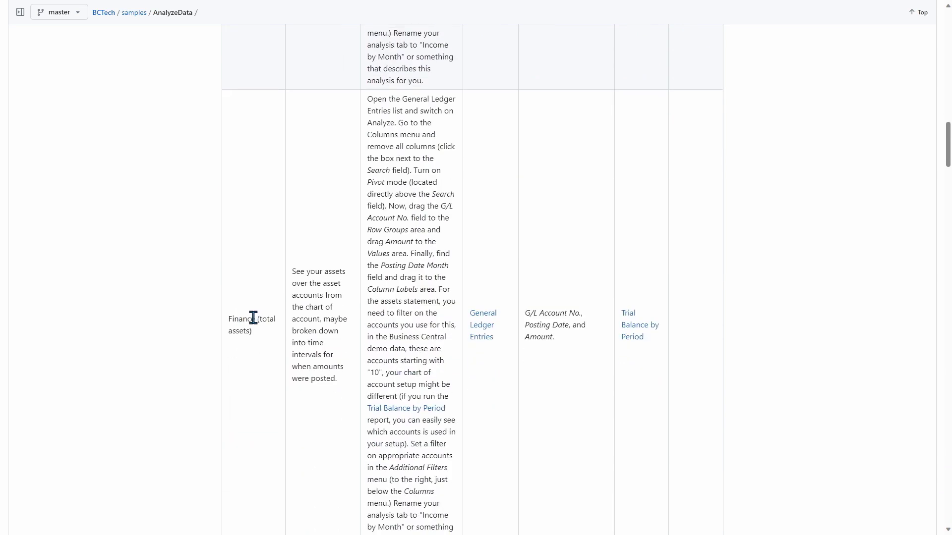
scroll(257, 318, down, 7)
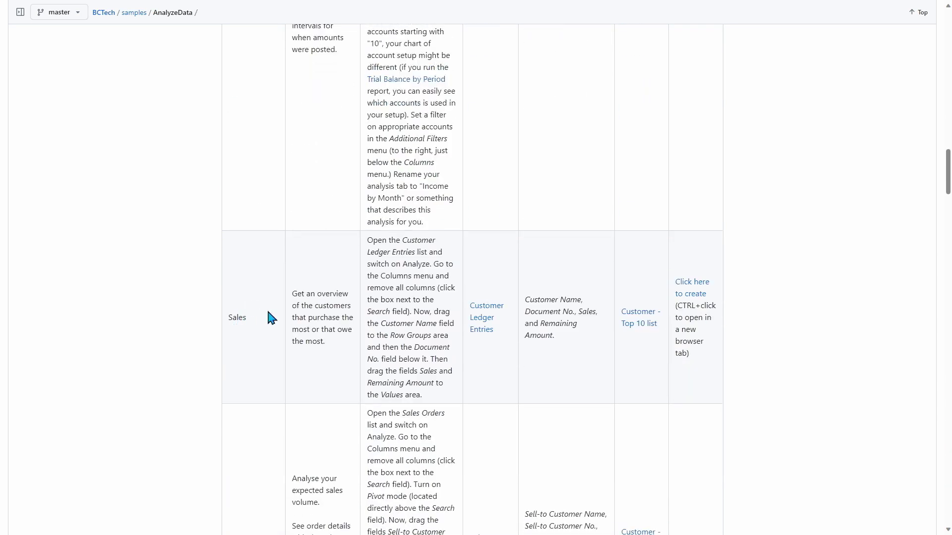
drag(292, 295, 325, 361)
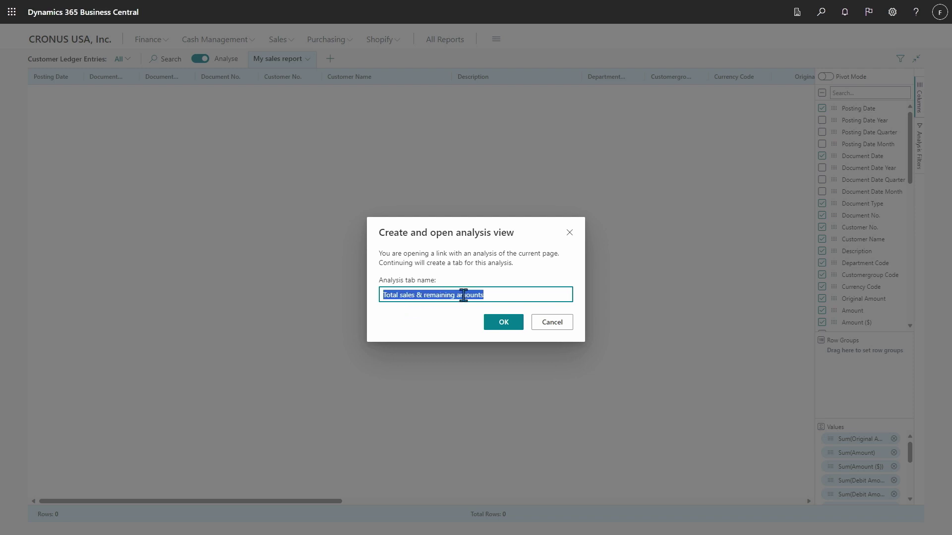
click(513, 327)
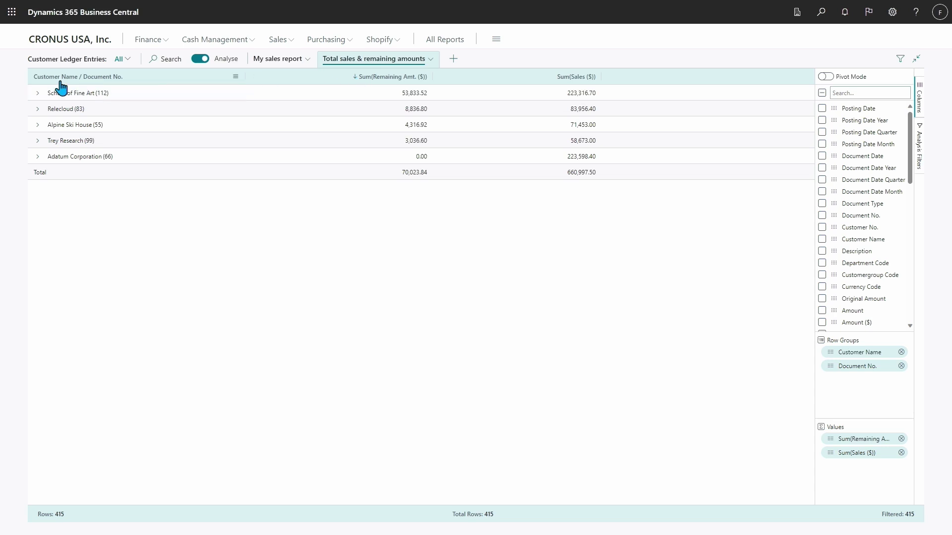
Inspect the document rows grouped under School of Fine Art, collapse the group again, and hide the Columns pane.
click(38, 94)
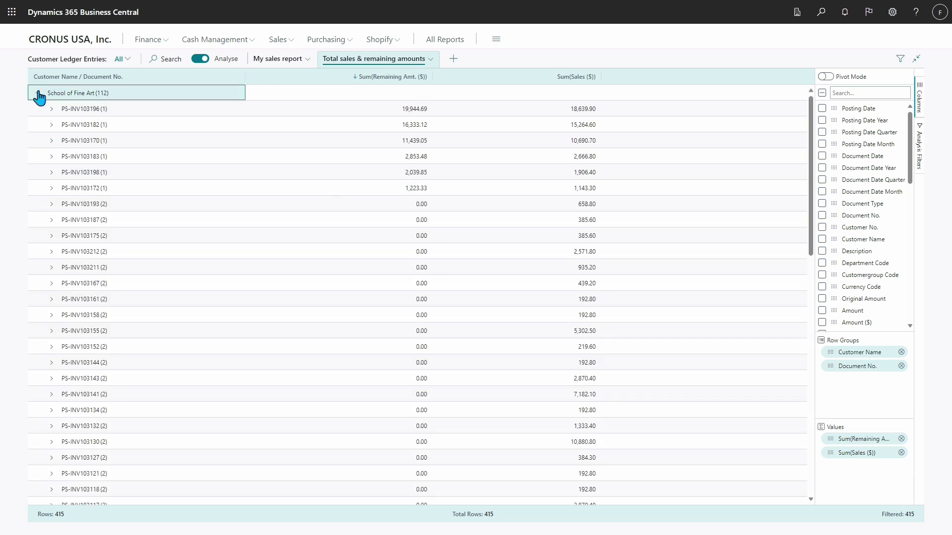
click(38, 95)
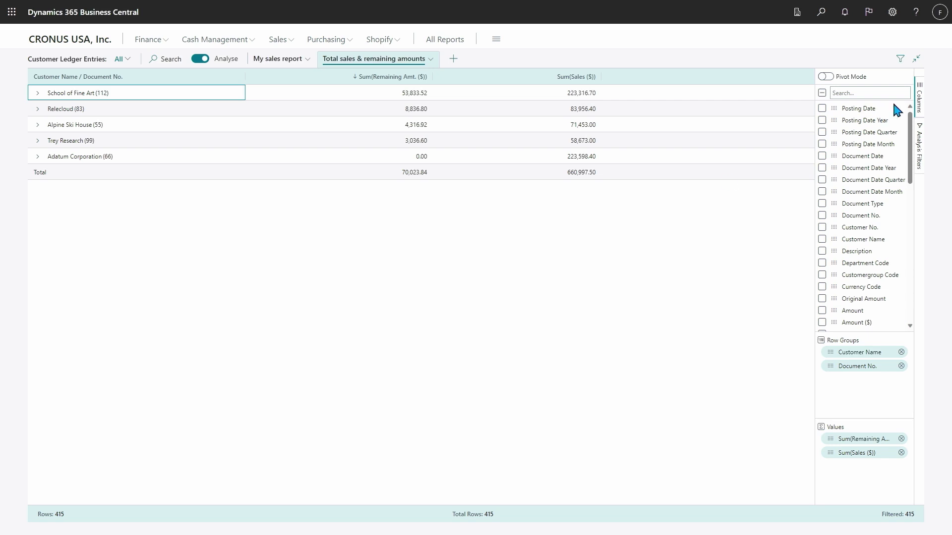
click(919, 107)
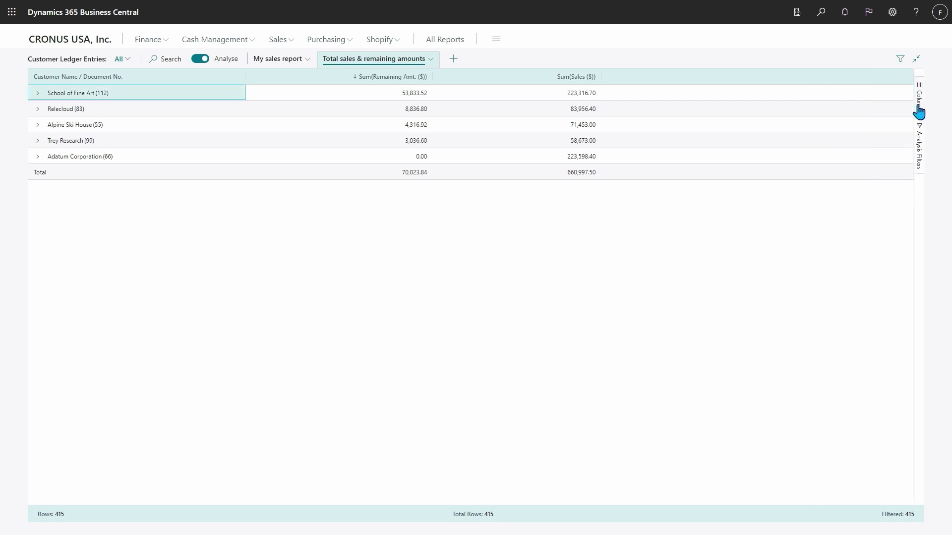
In the "My sales report" analysis, turn analysis mode off to view the plain Customer Ledger Entries list, and turn it back on.
click(277, 63)
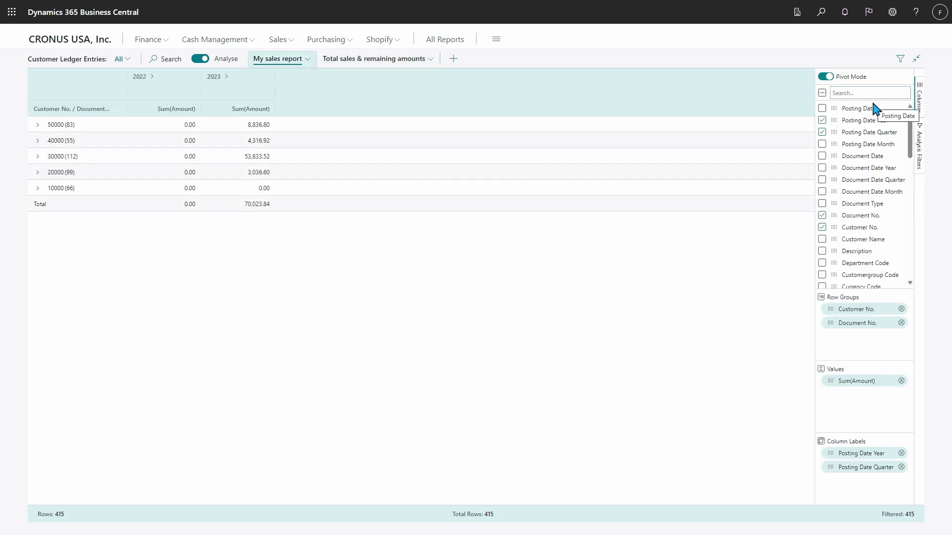
click(204, 60)
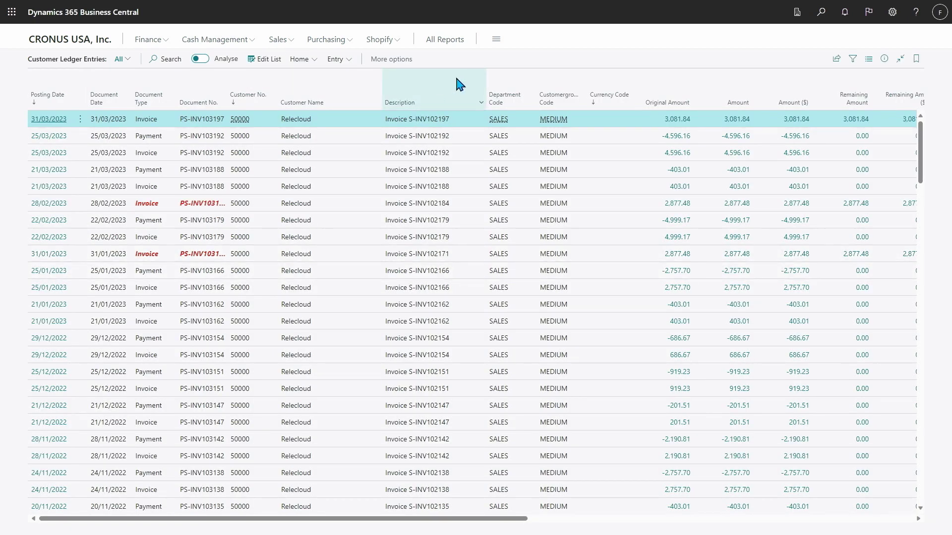
click(202, 60)
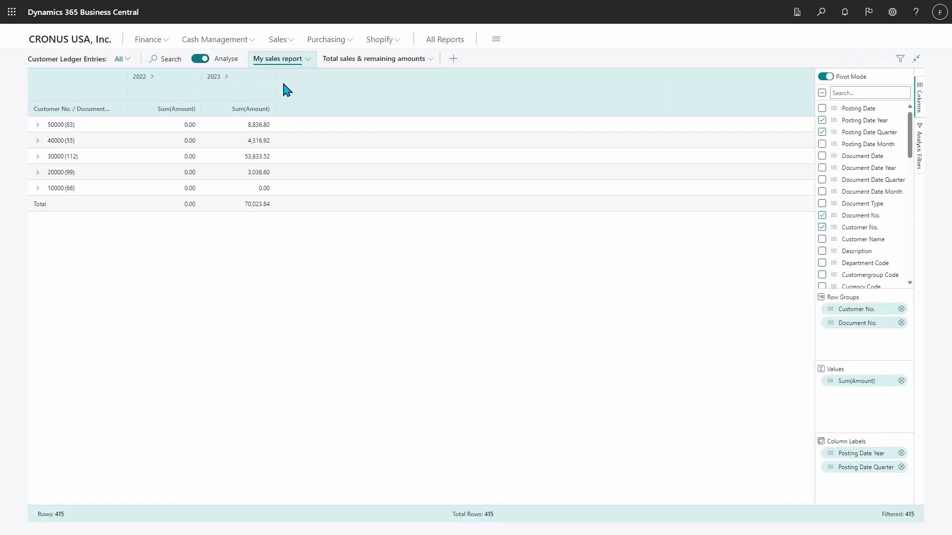
Return to the "Total sales & remaining amounts" analysis, open its rename dialog for viewing, and cancel it.
click(382, 59)
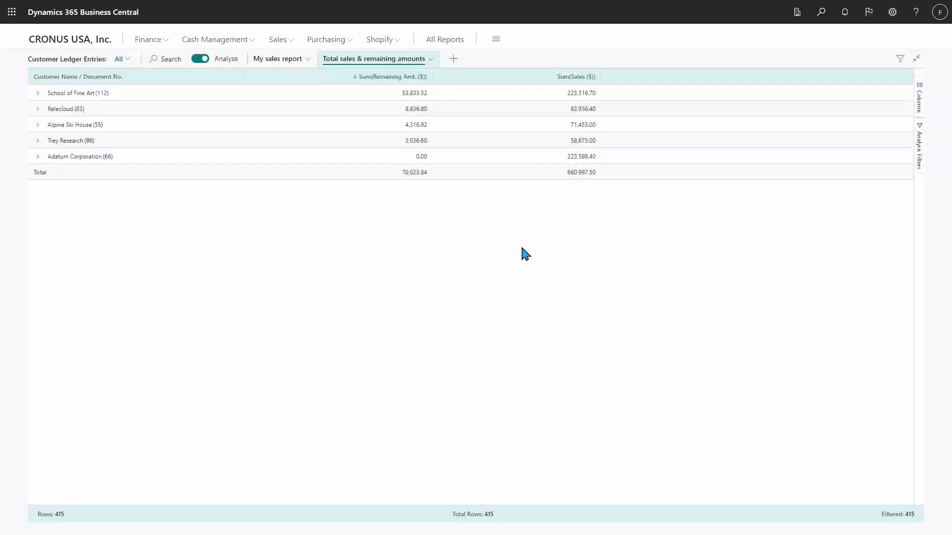
click(388, 67)
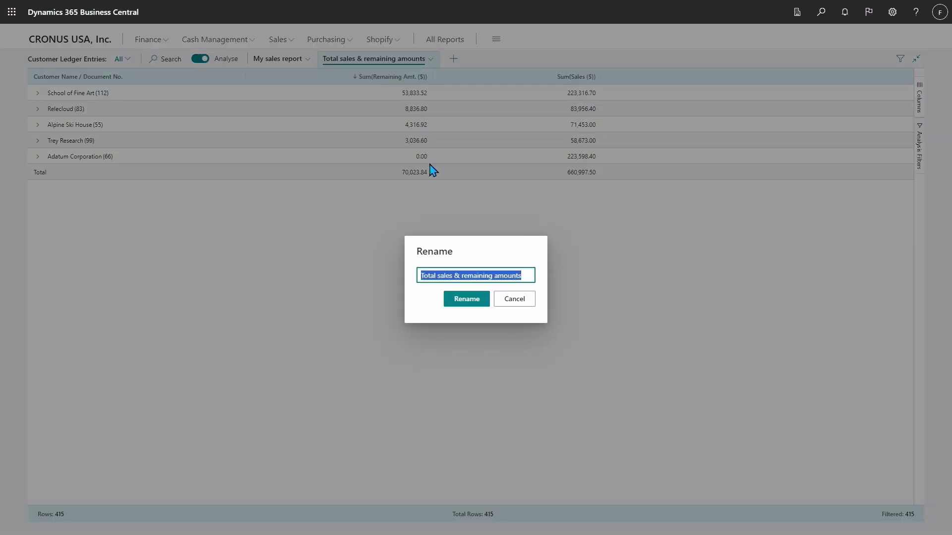
click(513, 298)
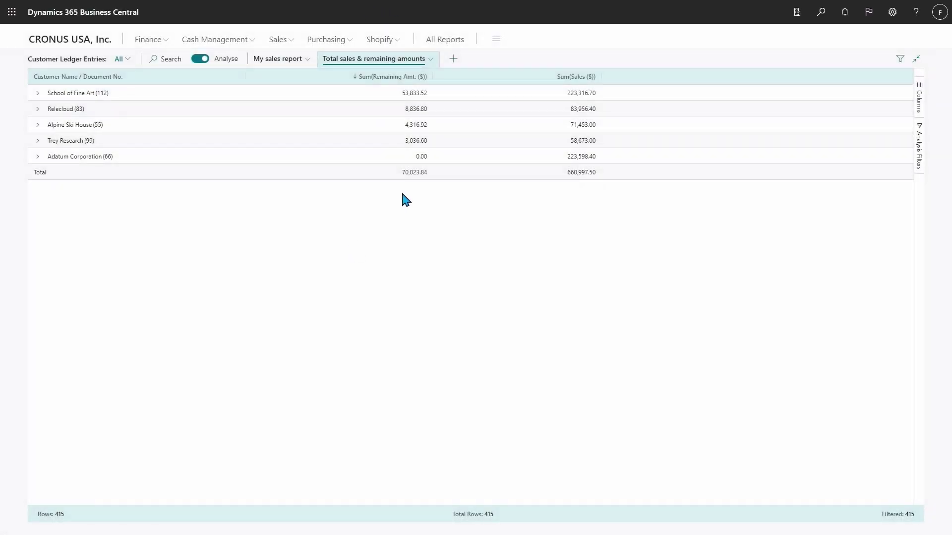